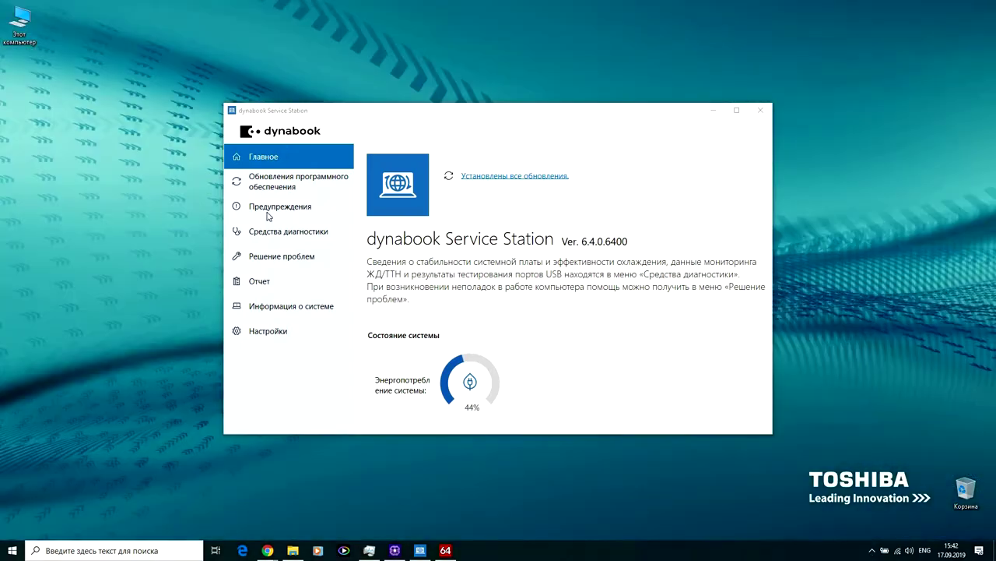
# - Review the laptop's full system information, the diagnostic tools and the report page
pyautogui.click(299, 307)
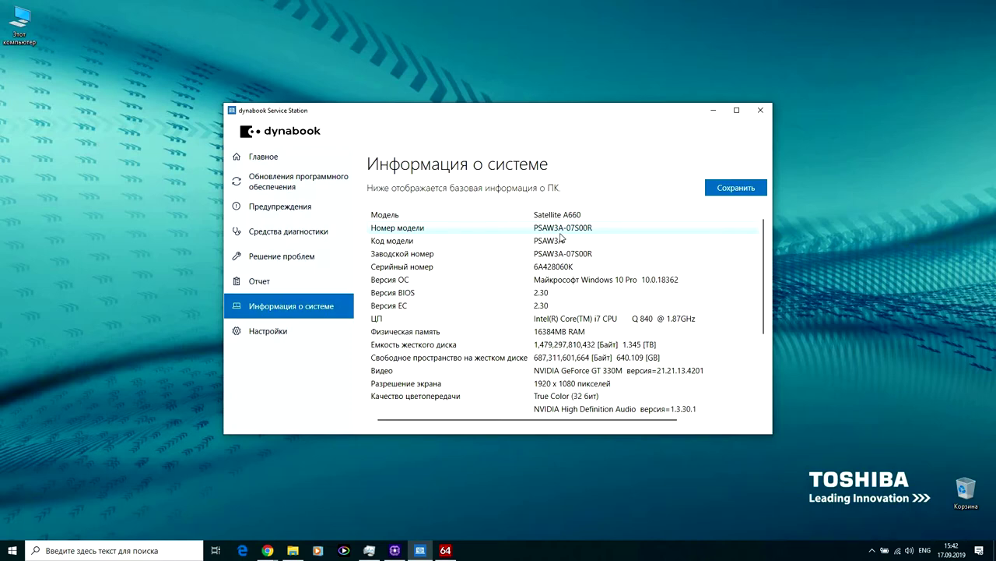
pyautogui.scroll(-3, 563, 237)
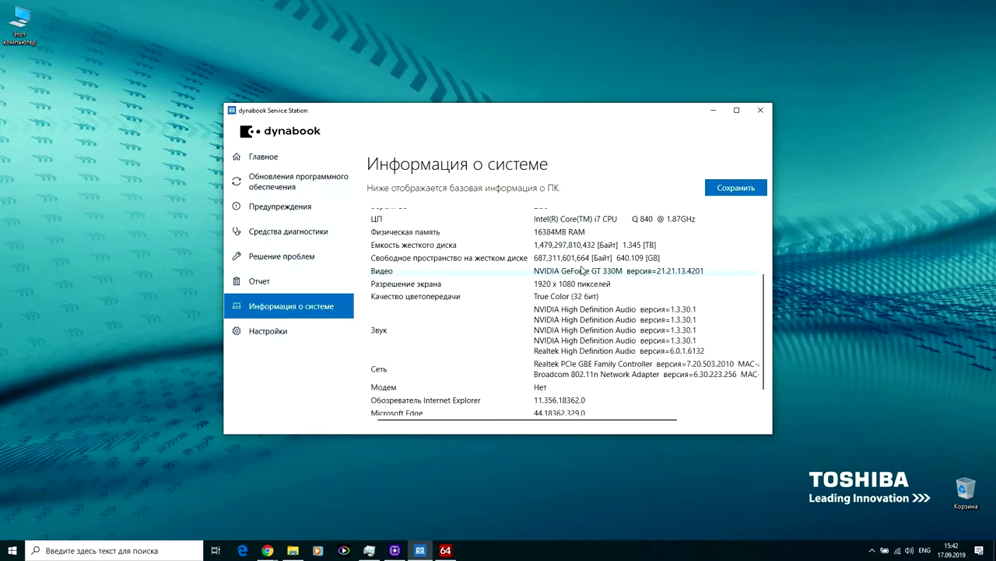
pyautogui.click(272, 230)
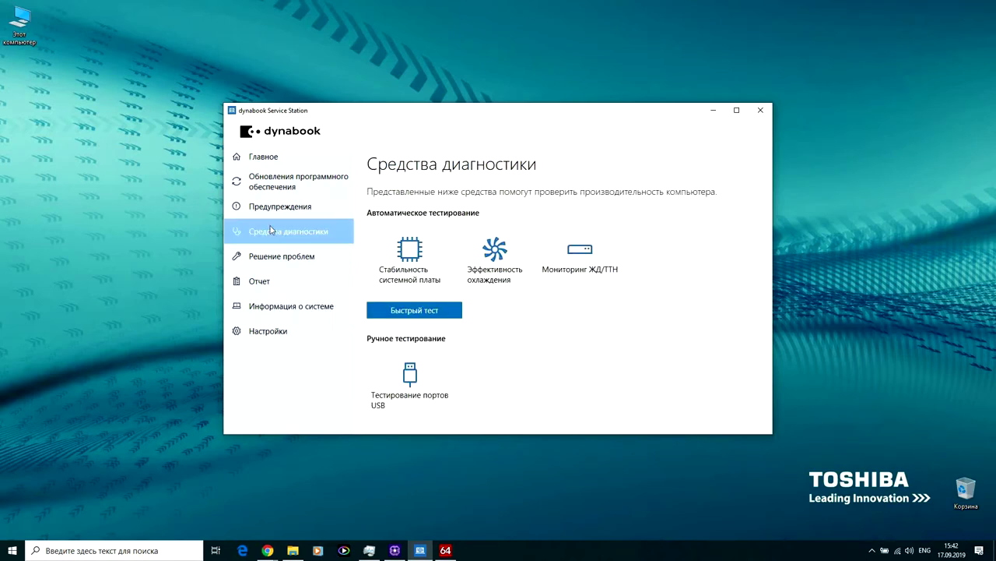
pyautogui.click(272, 281)
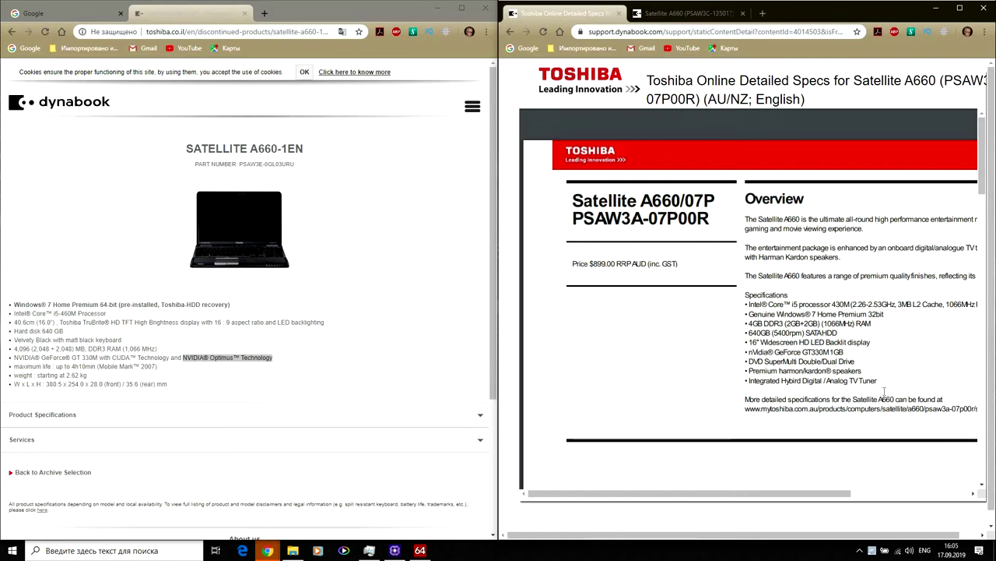
# - In Chrome, read through Toshiba's online detailed specifications for the Satellite A660 (PSAW3A-07P00R)
pyautogui.scroll(-5, 747, 327)
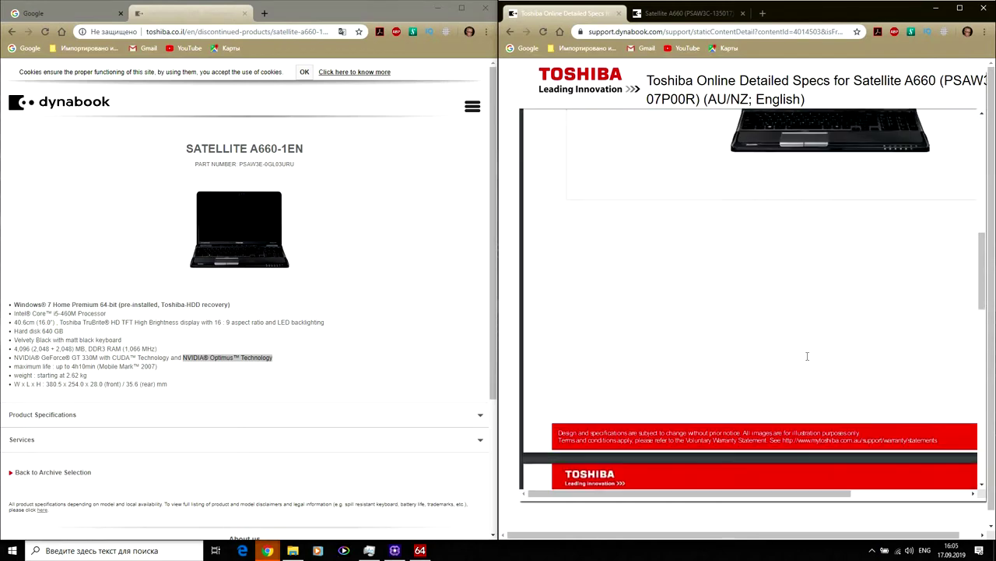
pyautogui.scroll(-4, 807, 356)
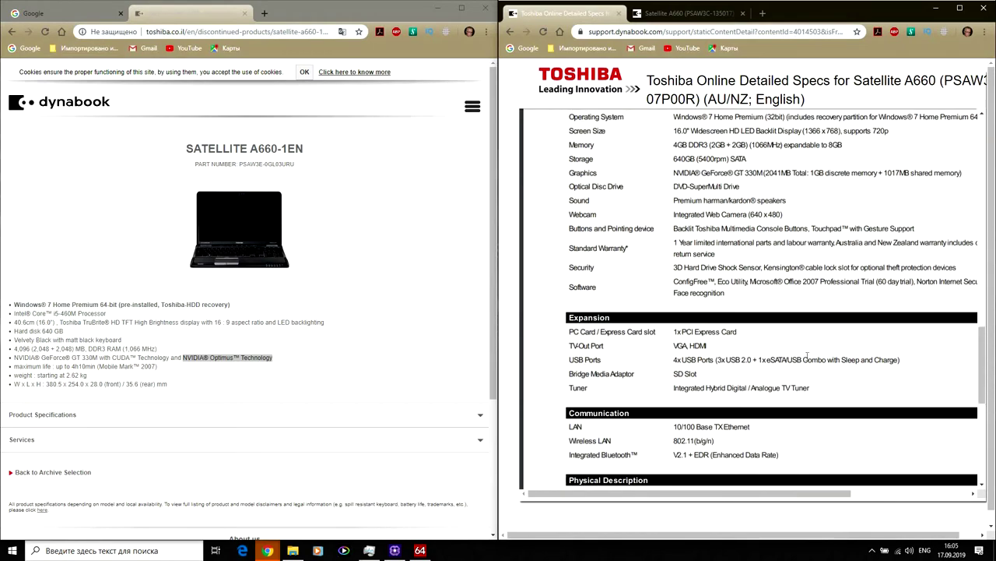
pyautogui.scroll(8, 807, 356)
pyautogui.scroll(5, 807, 356)
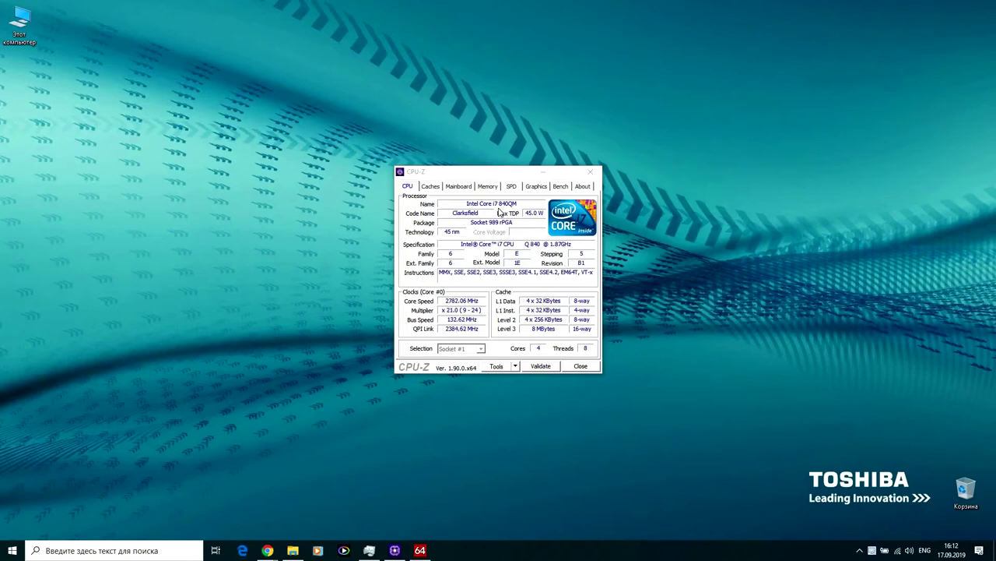
# - Switch to CPU-Z and inspect the processor's caches, the mainboard details and the memory timings
pyautogui.click(431, 186)
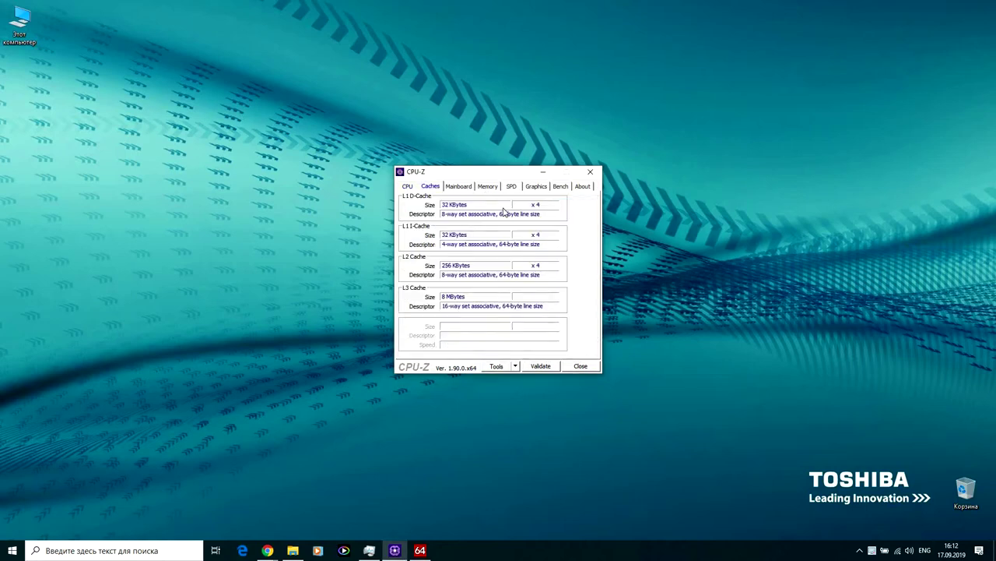
pyautogui.click(457, 187)
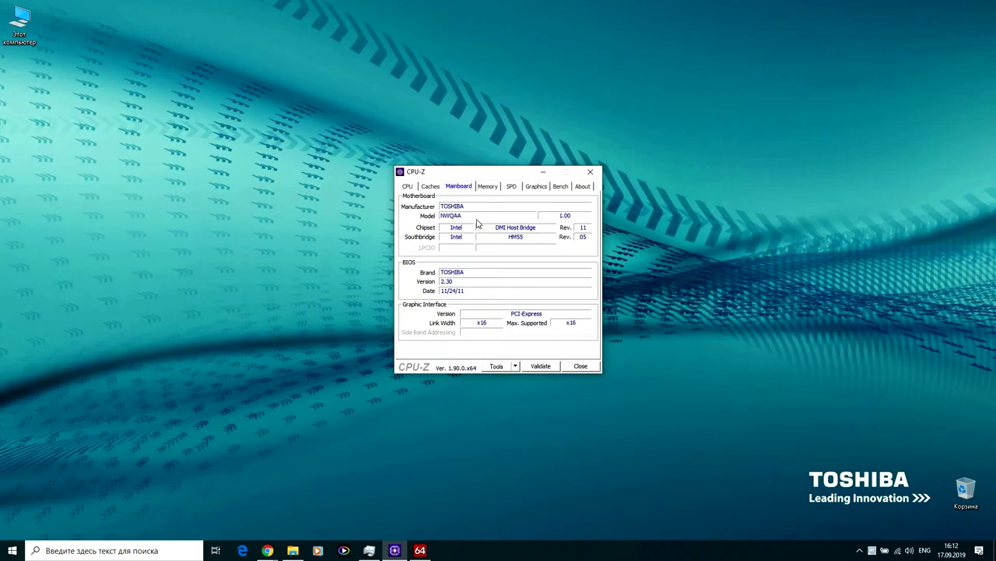
pyautogui.click(487, 187)
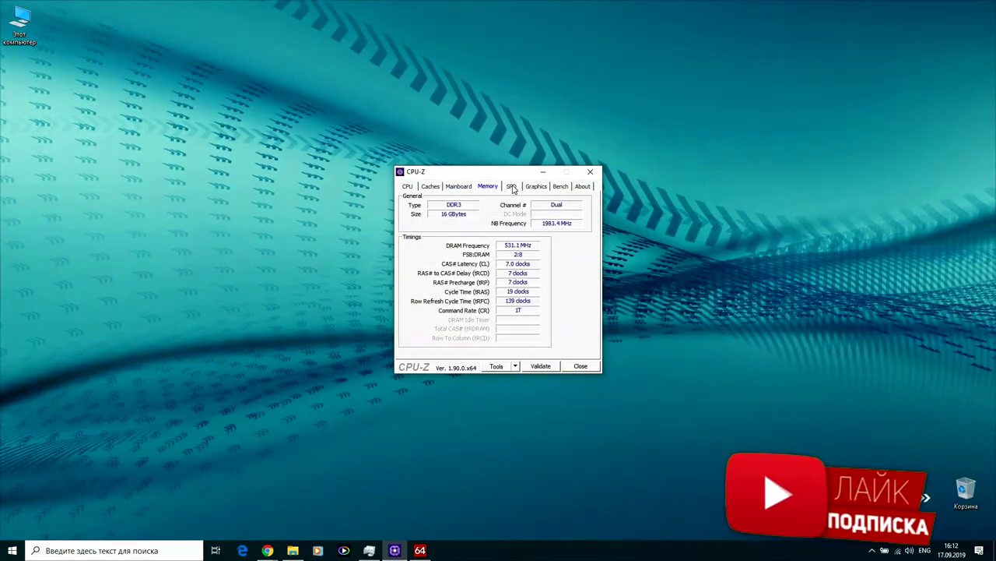
# - Check the SPD data of the memory module in Slot #2, plus the graphics and benchmark pages
pyautogui.click(512, 187)
pyautogui.click(439, 207)
pyautogui.click(439, 224)
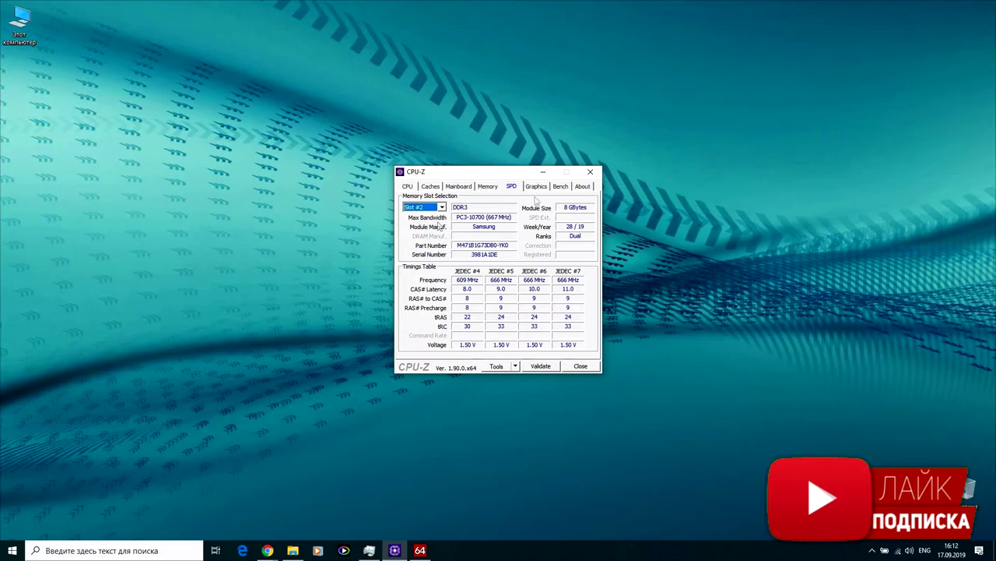
pyautogui.click(536, 190)
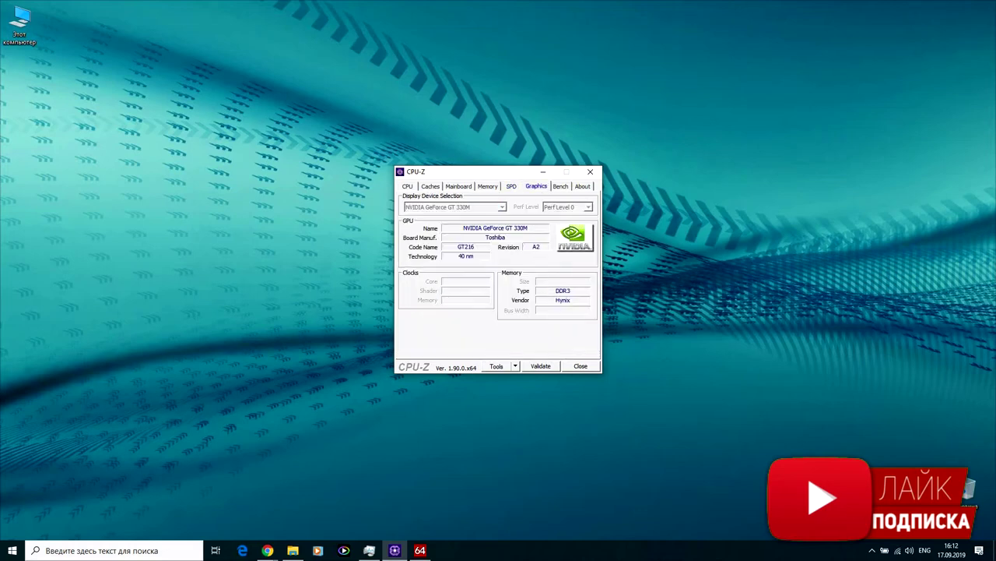
pyautogui.click(561, 187)
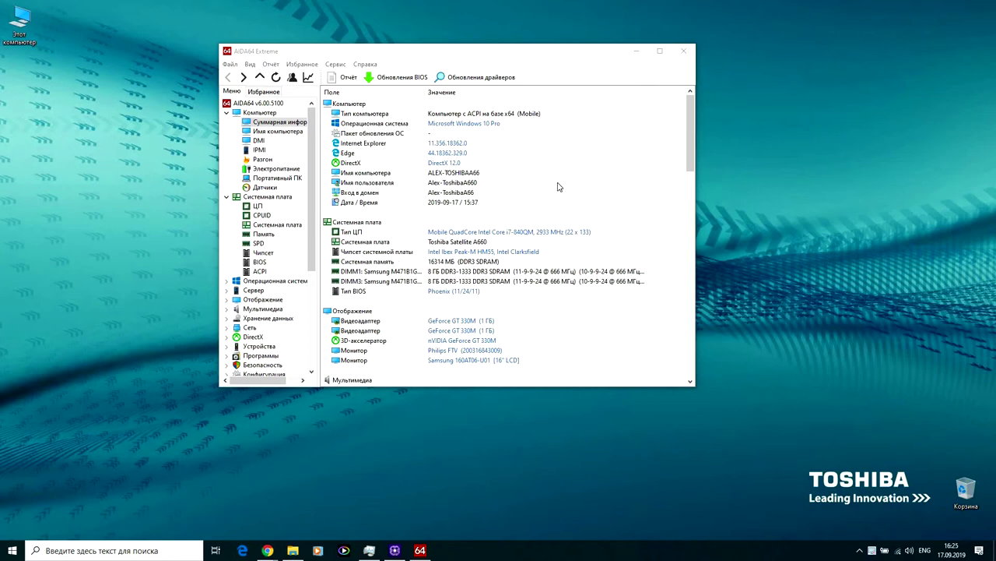
# - Switch to AIDA64 Extreme and review the full computer summary, overclocking details and sensor readings
pyautogui.scroll(-15, 557, 187)
pyautogui.scroll(-15, 557, 187)
pyautogui.scroll(15, 557, 187)
pyautogui.scroll(5, 557, 187)
pyautogui.click(299, 159)
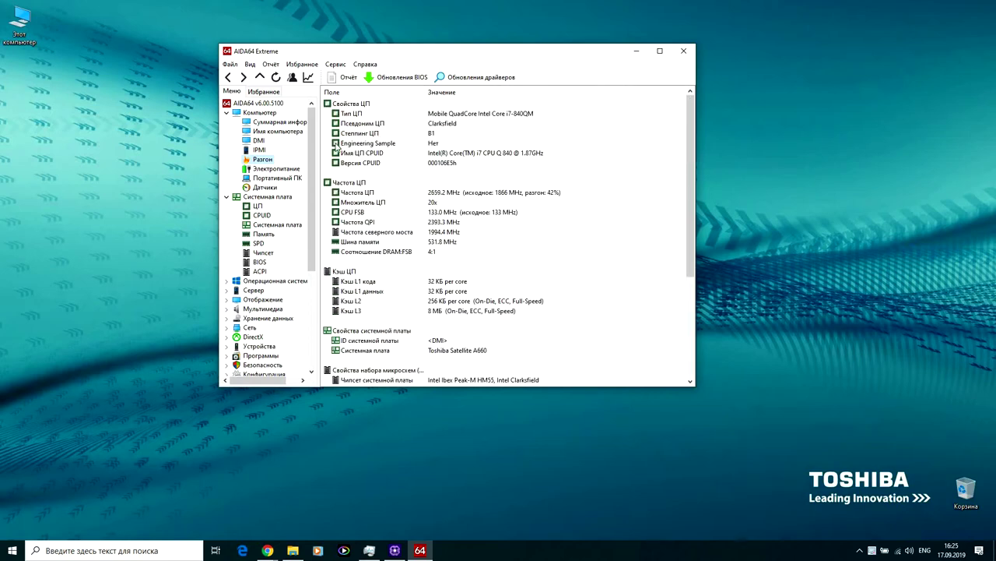
pyautogui.click(265, 187)
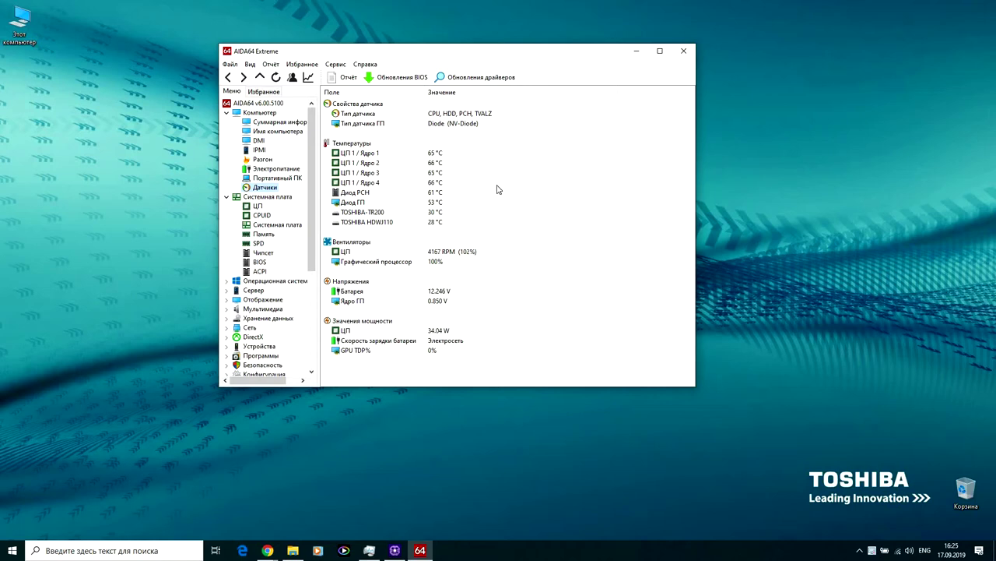
# - Examine the processor's properties and its full list of CPUID features
pyautogui.click(260, 206)
pyautogui.scroll(-5, 565, 208)
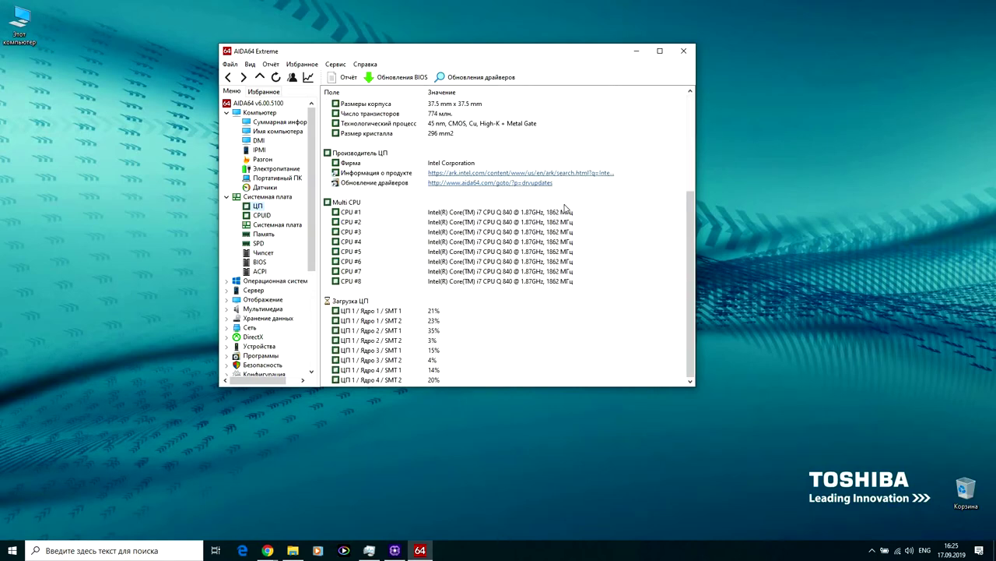
pyautogui.scroll(4, 566, 209)
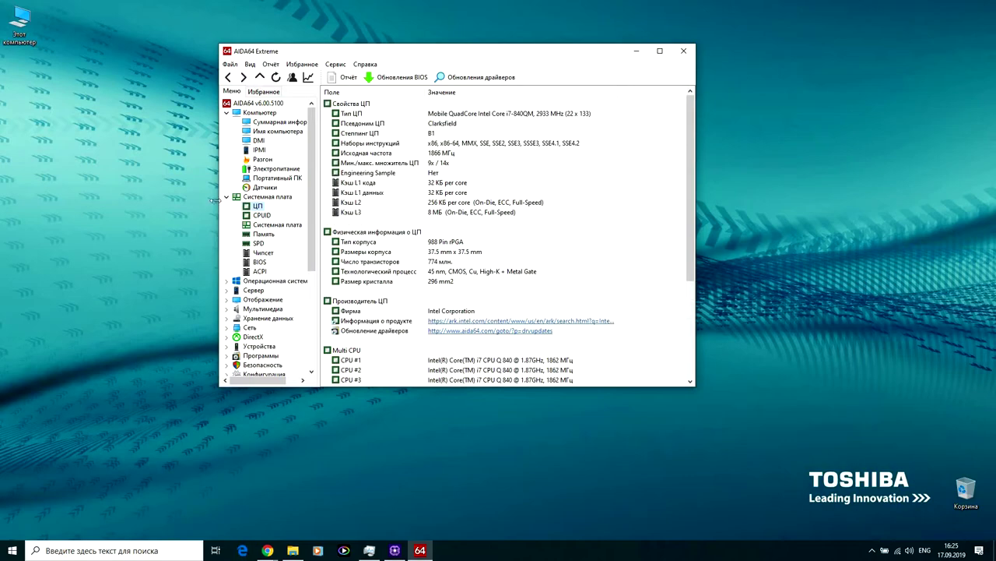
pyautogui.click(261, 216)
pyautogui.scroll(-20, 585, 187)
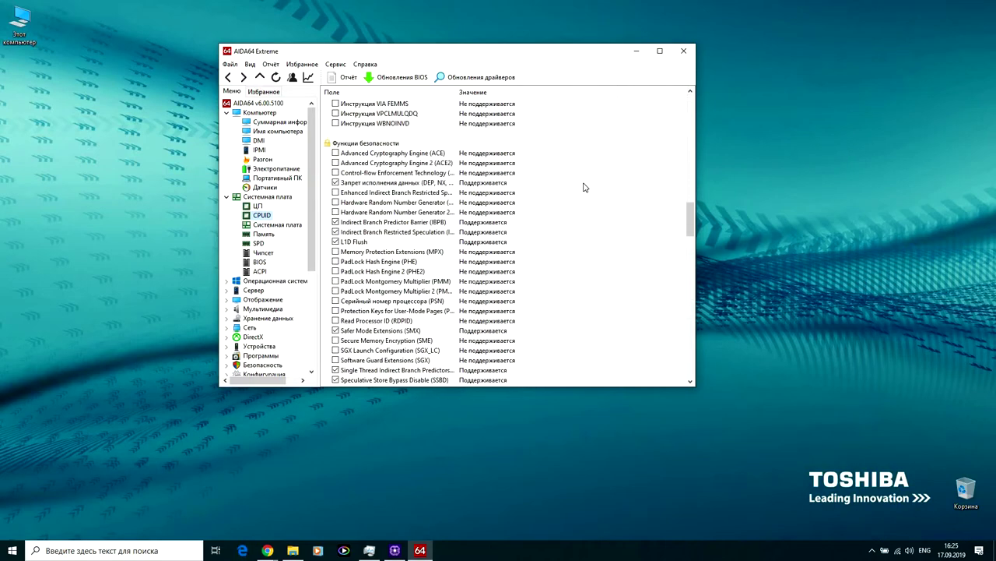
pyautogui.scroll(-5, 584, 185)
pyautogui.scroll(20, 584, 185)
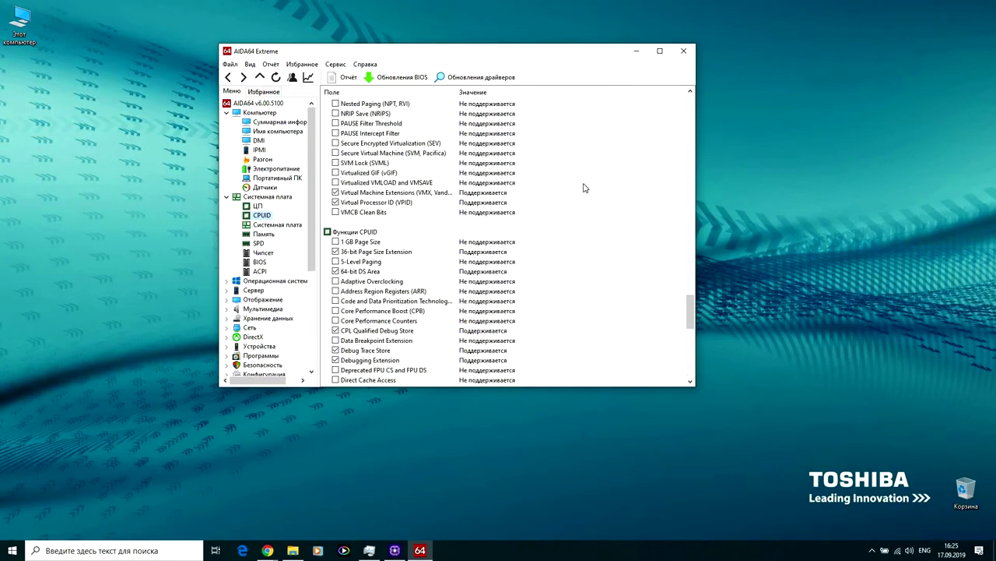
# - Review the motherboard bus properties, memory usage and the memory modules' SPD data
pyautogui.click(277, 225)
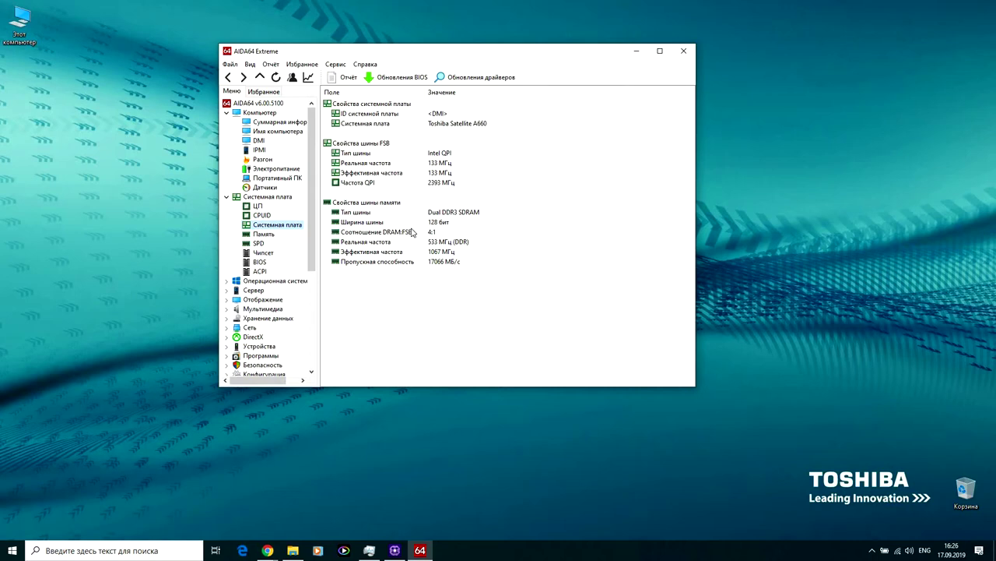
pyautogui.click(267, 235)
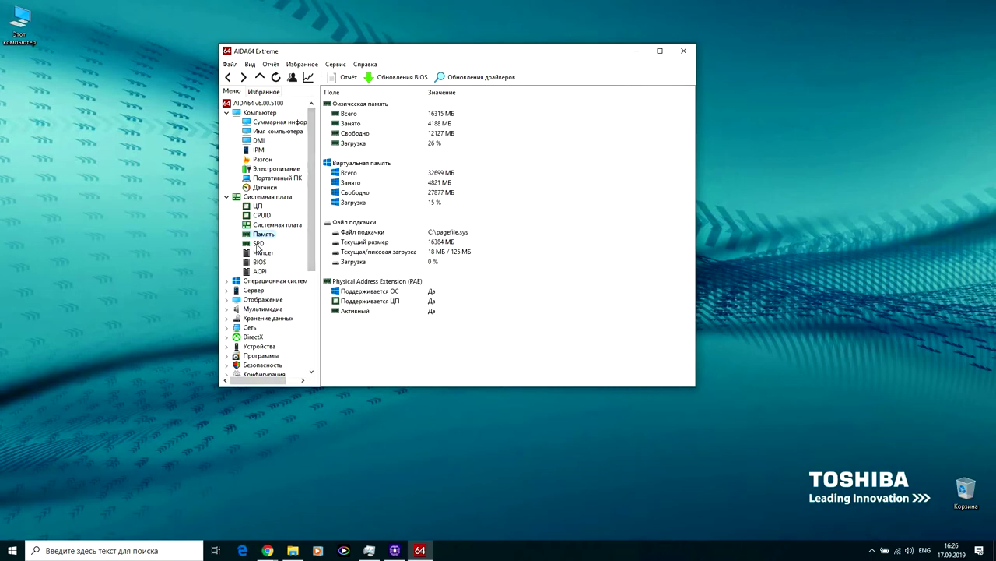
pyautogui.click(258, 244)
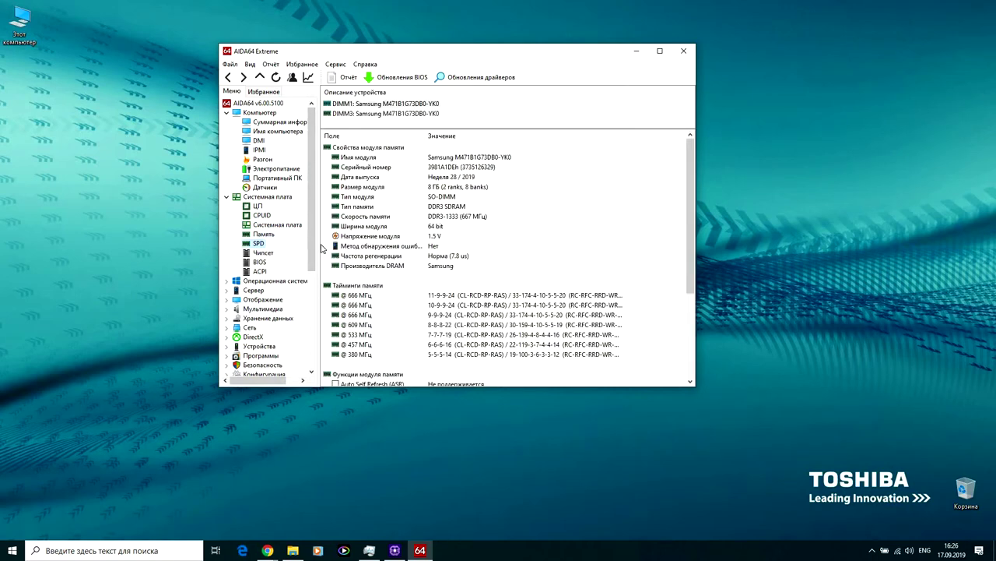
# - Examine the chipset's north and south bridge details, together with the BIOS and ACPI information
pyautogui.click(265, 254)
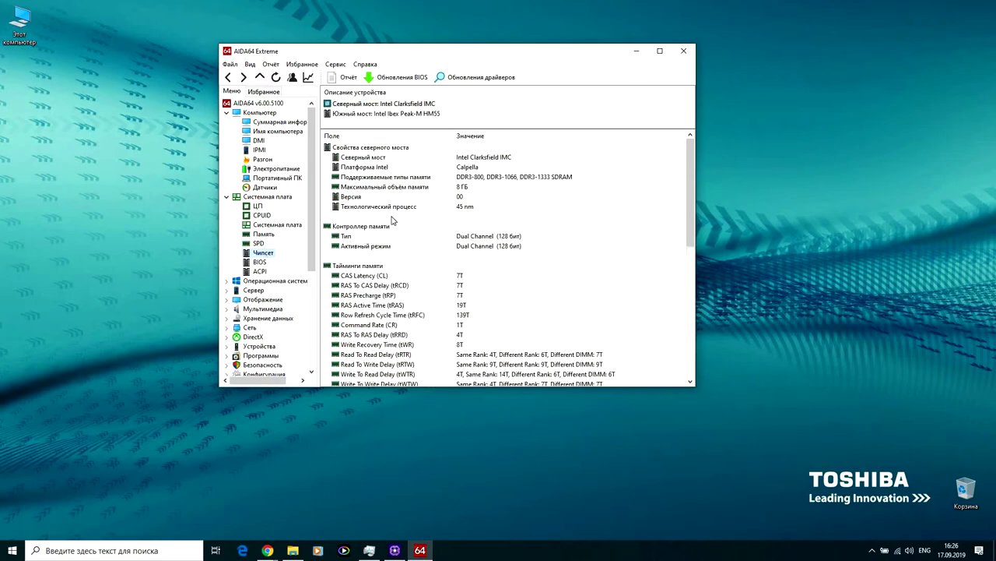
pyautogui.scroll(-8, 470, 239)
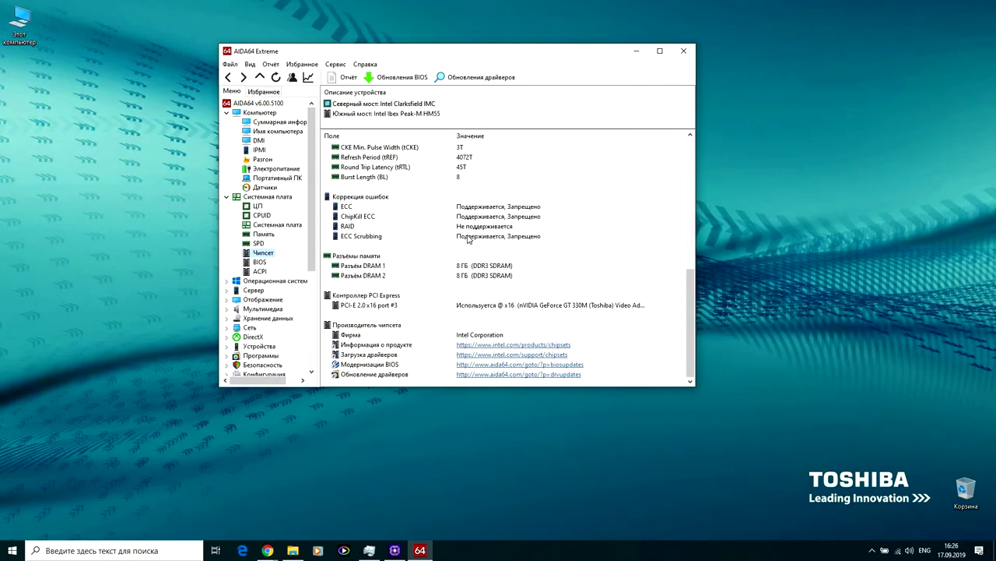
pyautogui.scroll(8, 467, 239)
pyautogui.click(386, 115)
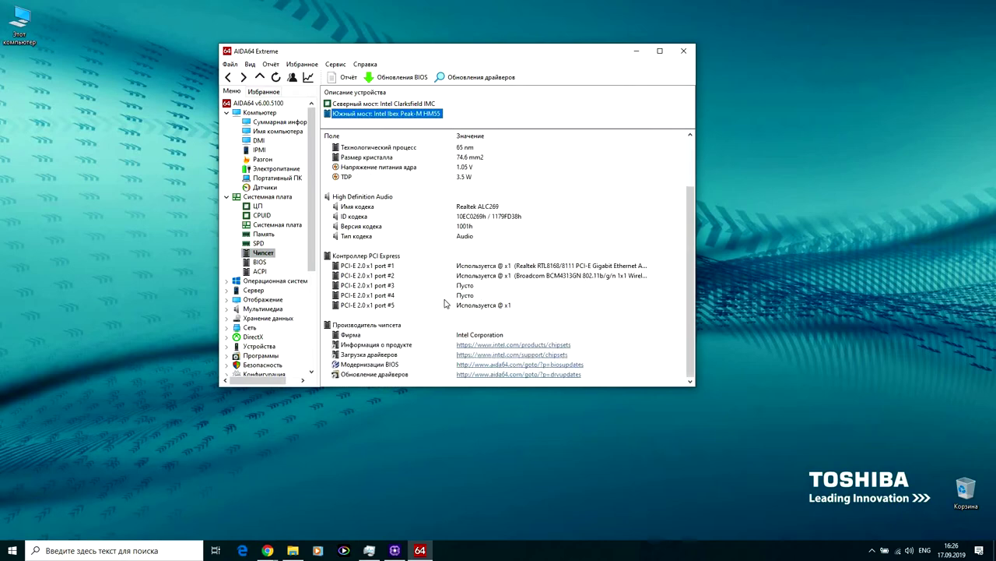
pyautogui.click(259, 262)
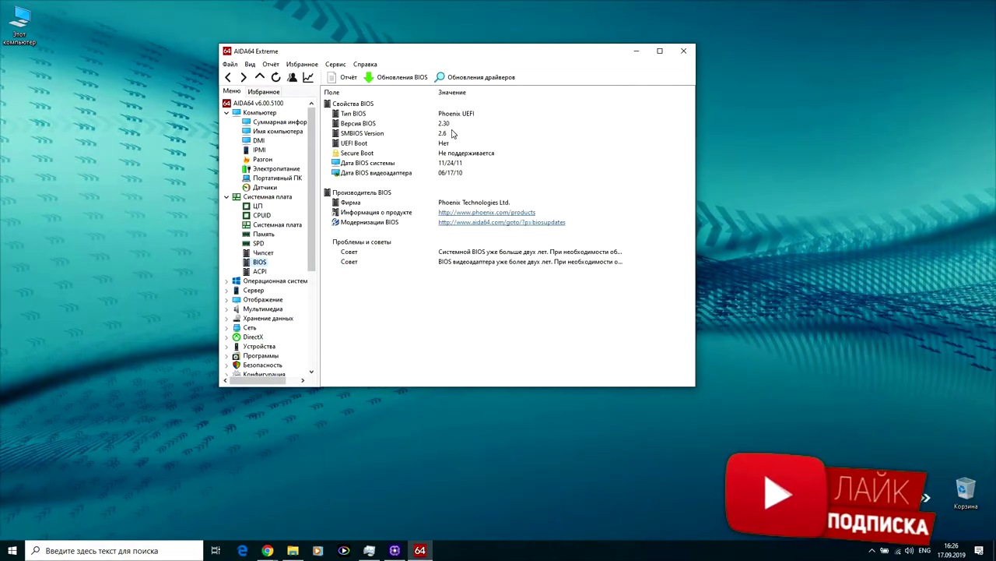
pyautogui.press('Down')
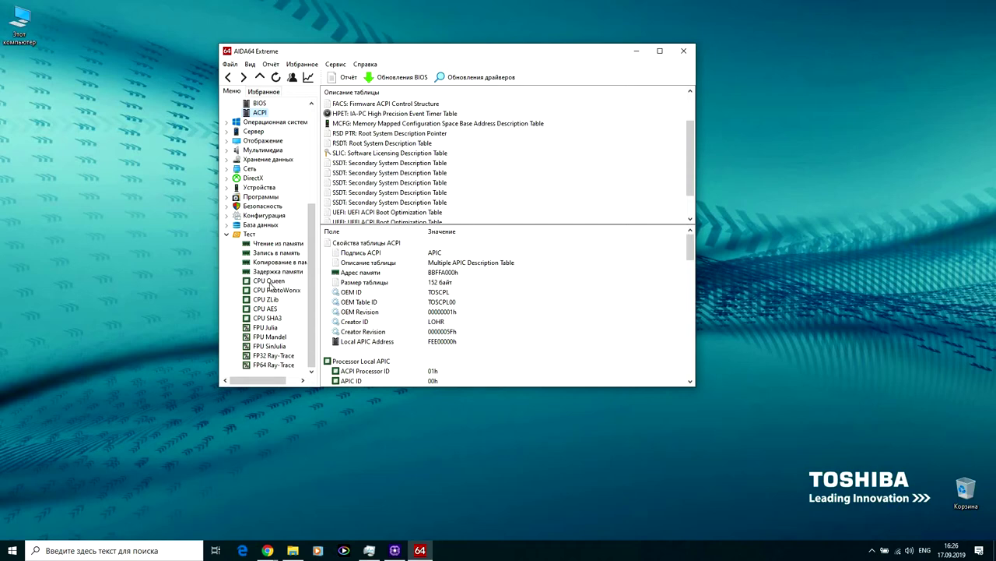
# - Look through the processor benchmark comparisons, from CPU Queen and CPU ZLib to the FPU and FP64 Ray-Trace tests
pyautogui.click(270, 282)
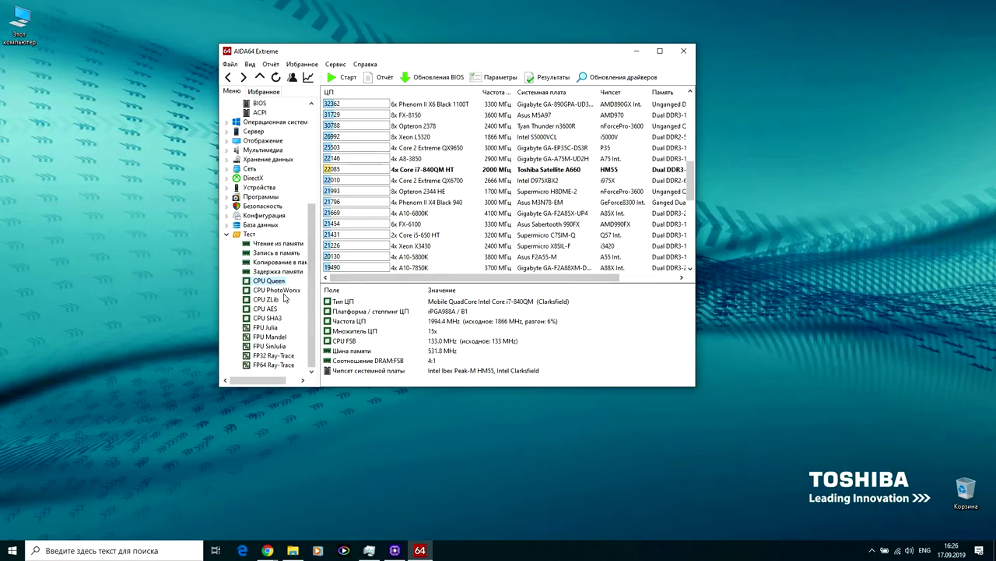
pyautogui.click(268, 309)
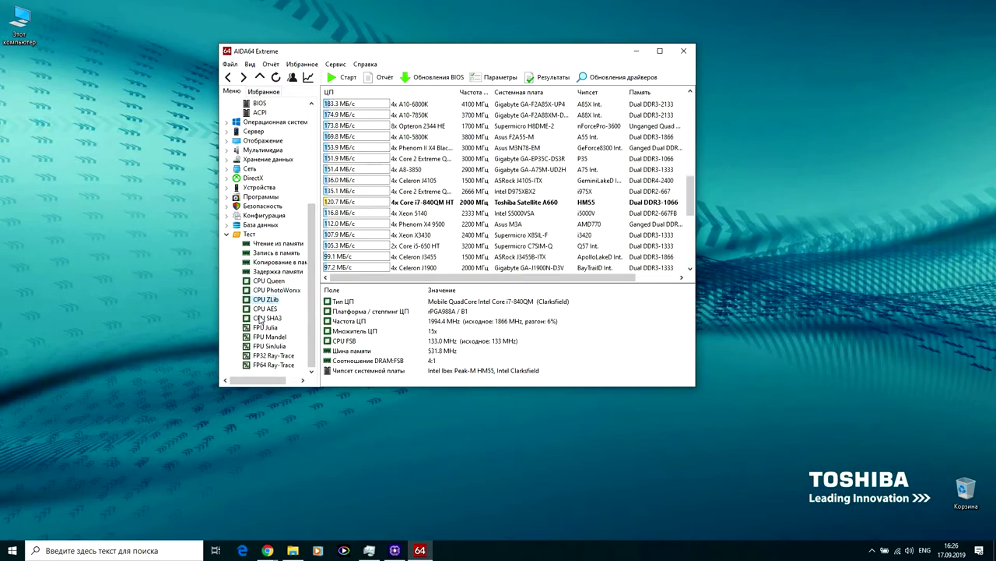
pyautogui.click(267, 319)
pyautogui.click(273, 346)
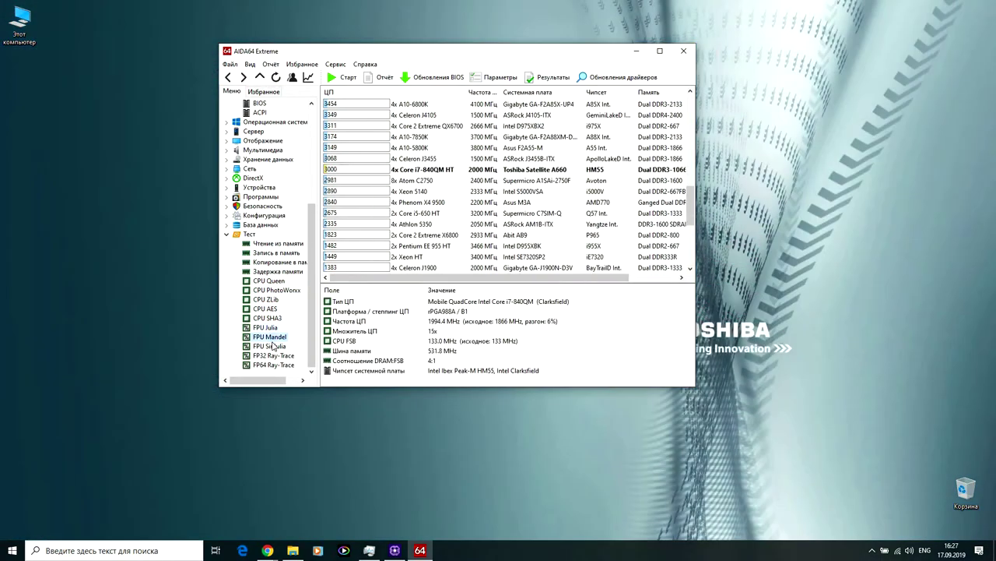
pyautogui.click(272, 364)
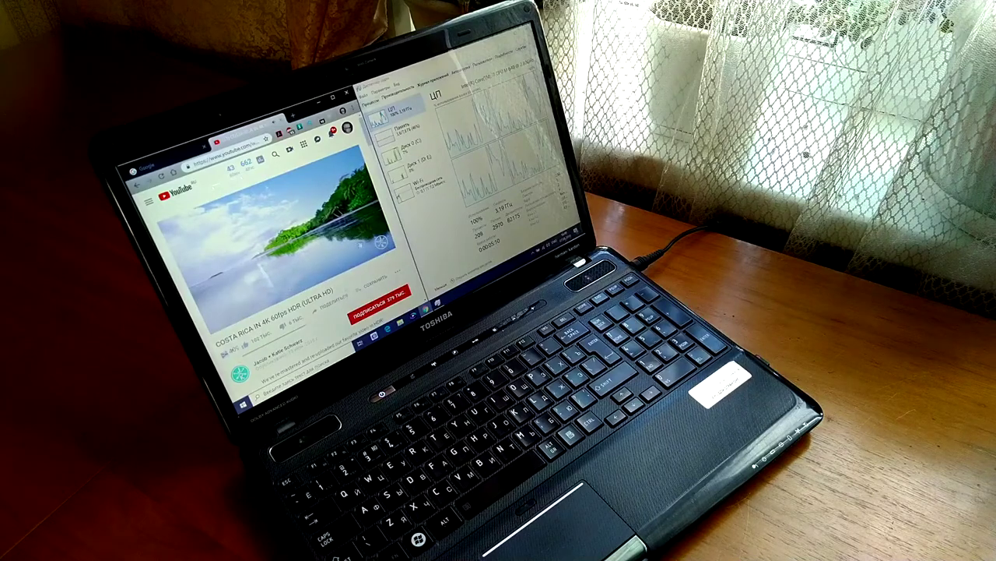
# - In YouTube, set the playback quality of the Costa Rica 4K 60fps video to 1440p60
pyautogui.click(379, 241)
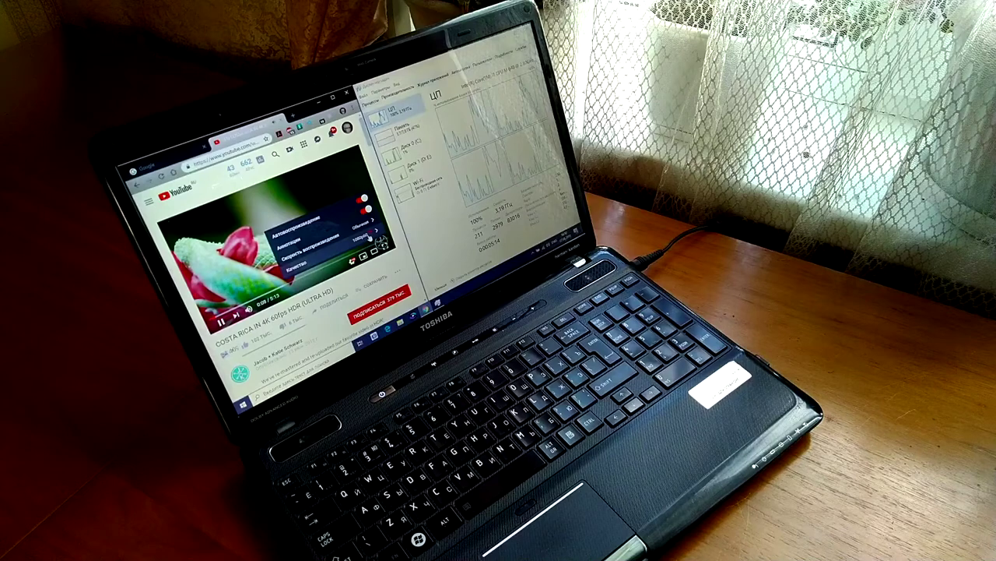
pyautogui.click(371, 239)
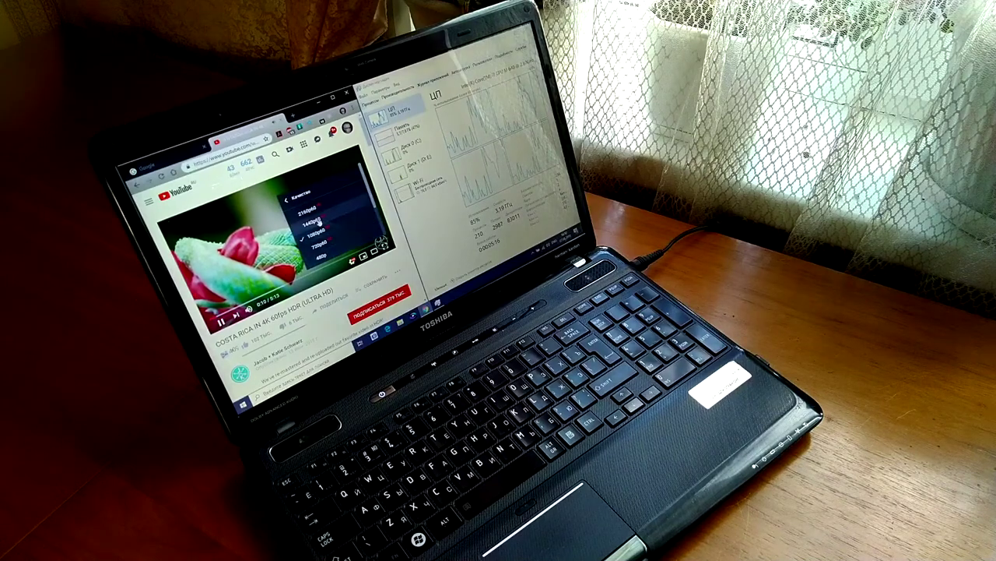
pyautogui.click(317, 221)
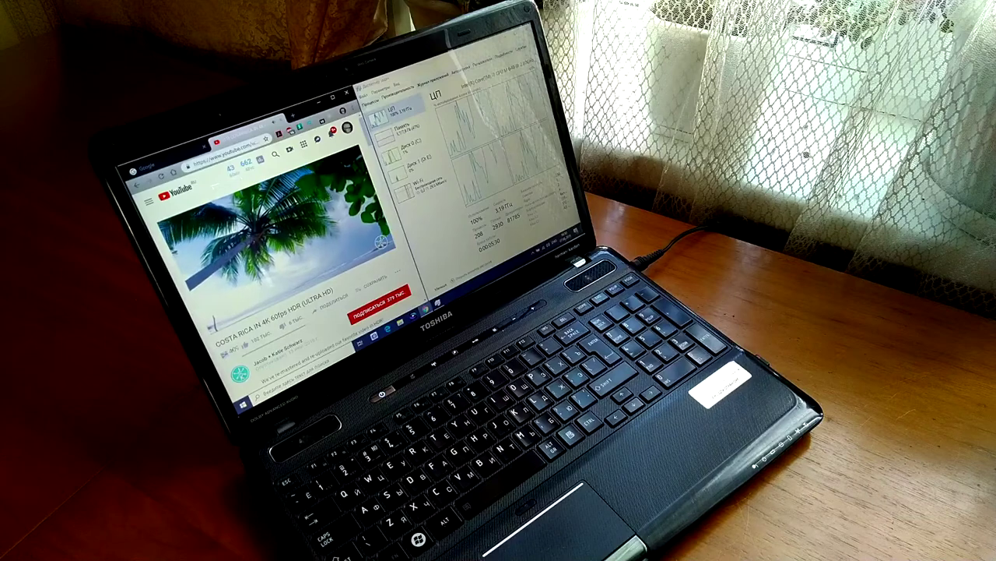
# - Raise the playback quality of the Costa Rica video to 2160p60
pyautogui.moveTo(280, 234)
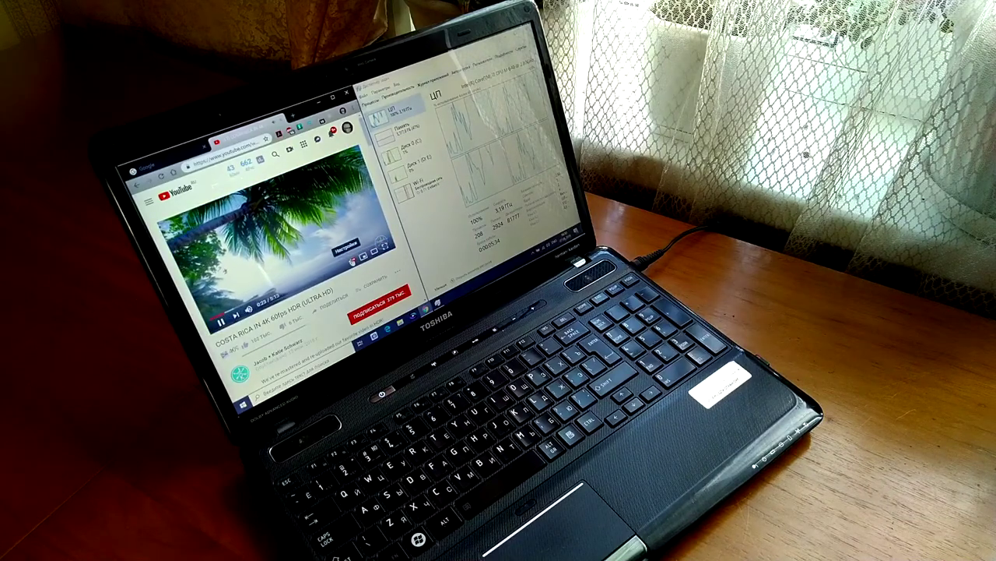
pyautogui.click(352, 260)
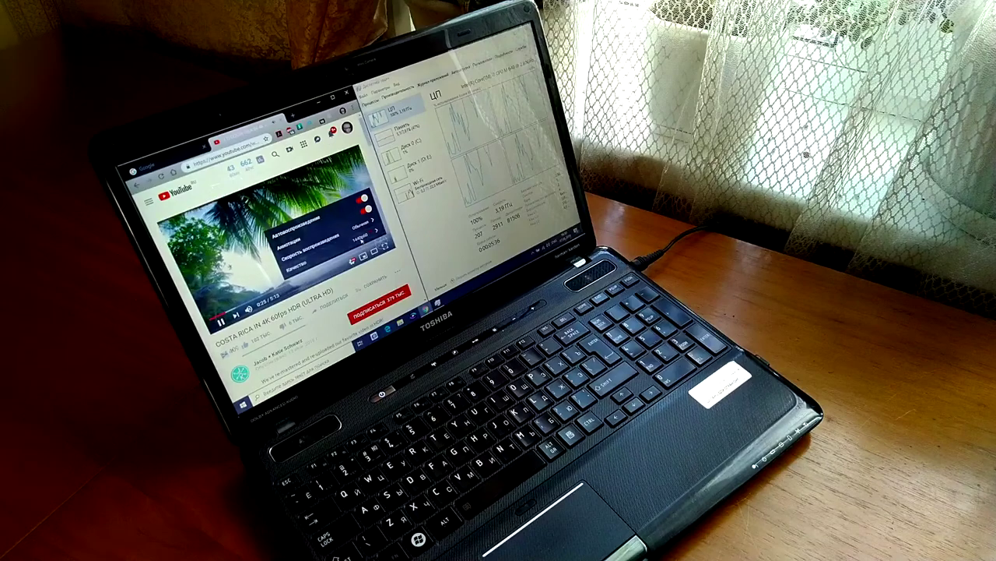
pyautogui.click(360, 240)
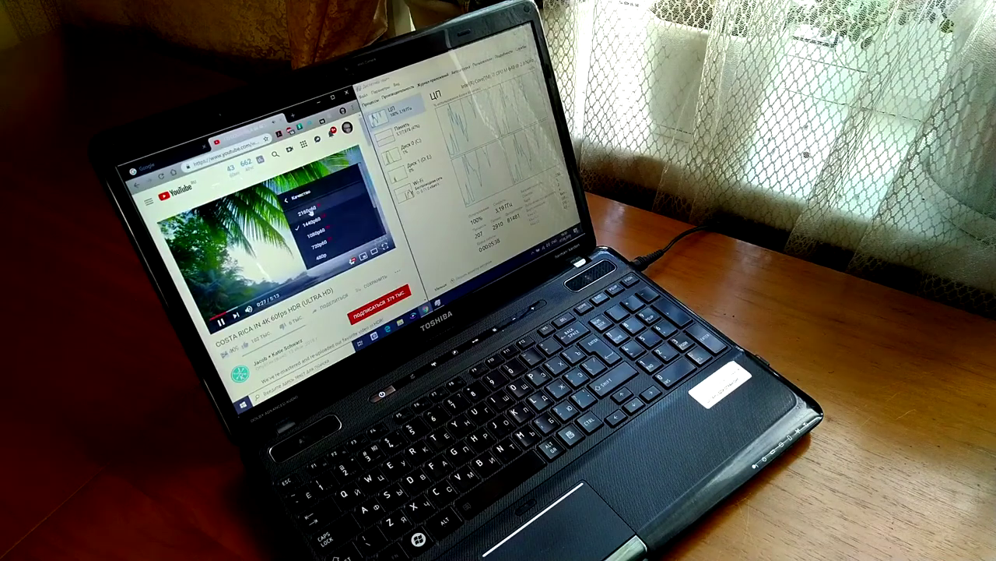
pyautogui.click(308, 211)
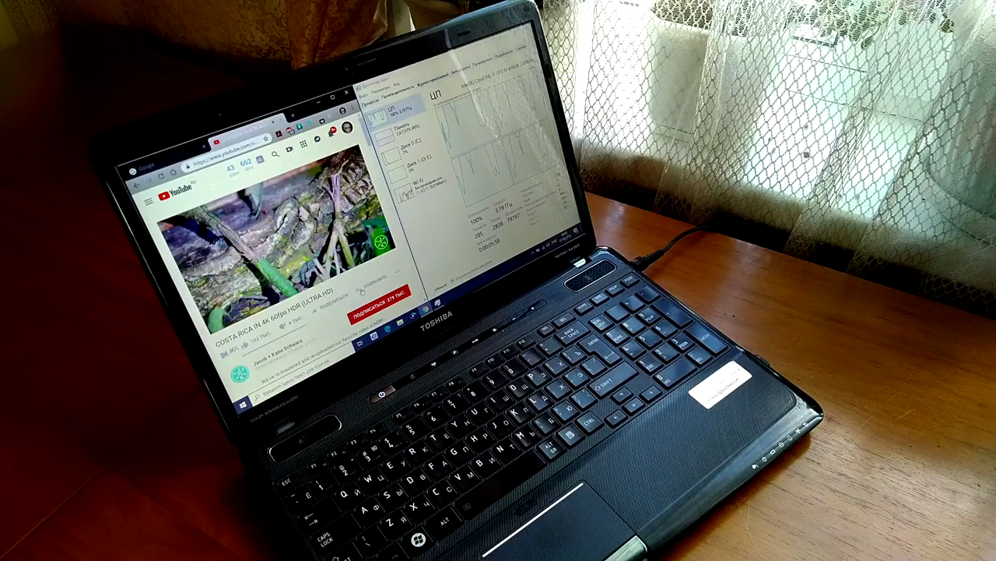
pyautogui.moveTo(358, 263)
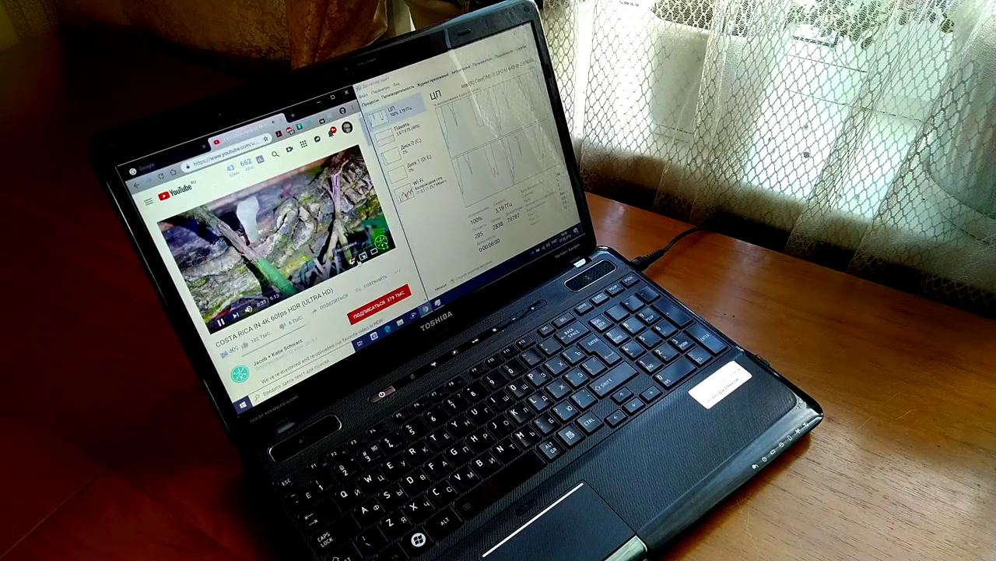